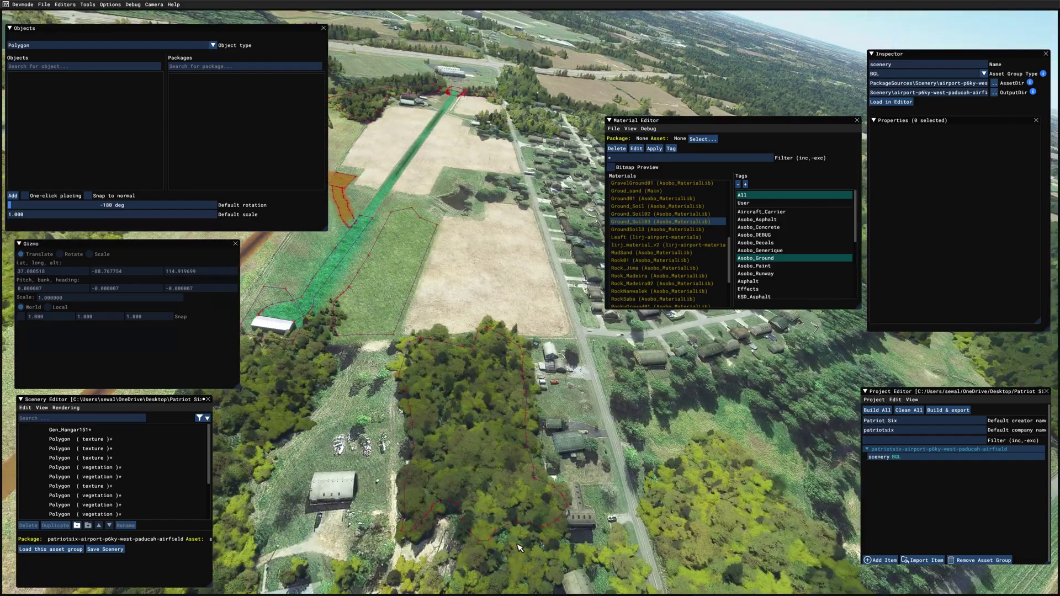
Add a polygon tracing the shoreline of the pond between the two tan fields
key(w)
key(a)
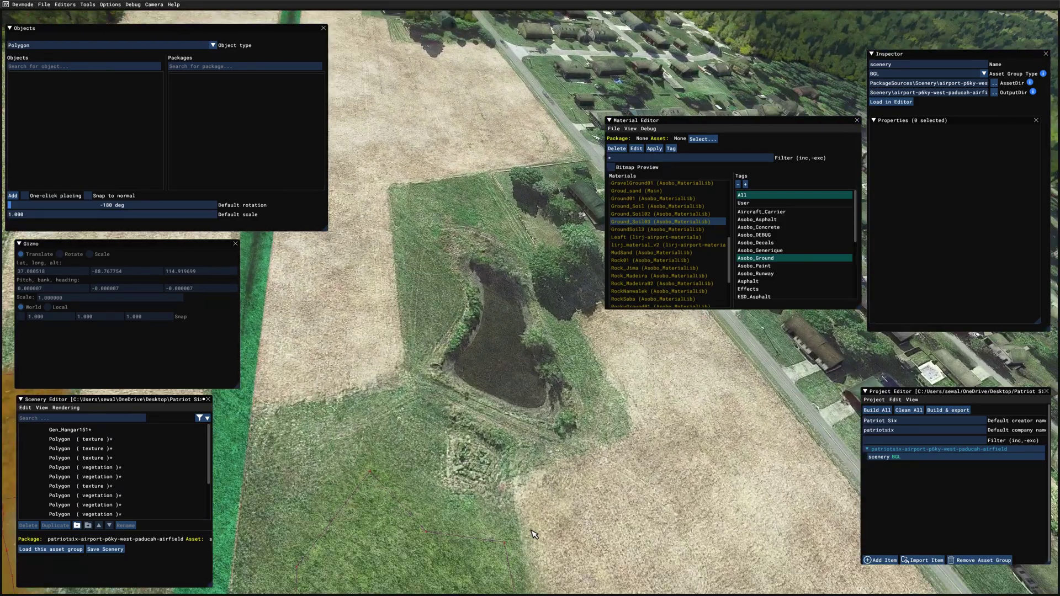
mouse_move(536, 542)
right_down()
mouse_move(551, 513)
mouse_move(550, 526)
right_up()
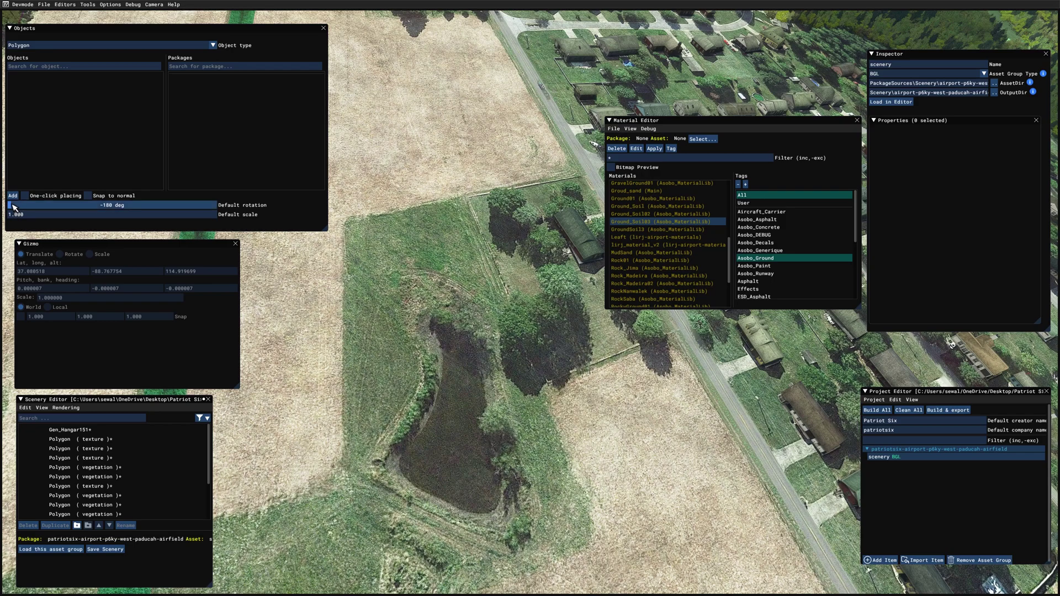
click(439, 335)
click(442, 344)
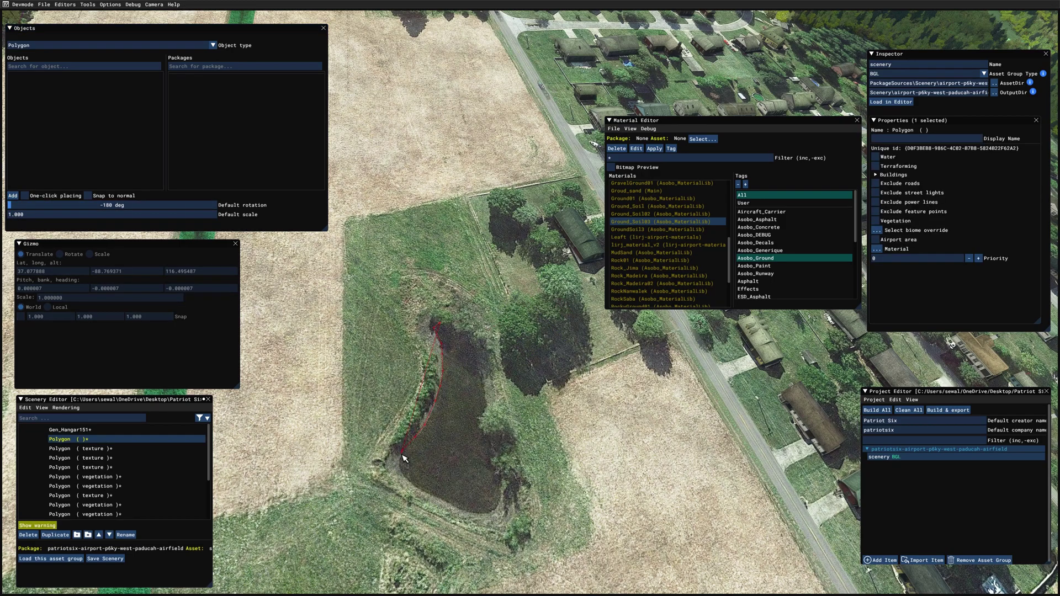
mouse_move(402, 455)
mouse_down()
mouse_move(429, 498)
mouse_move(492, 510)
mouse_up()
drag(481, 346, 461, 337)
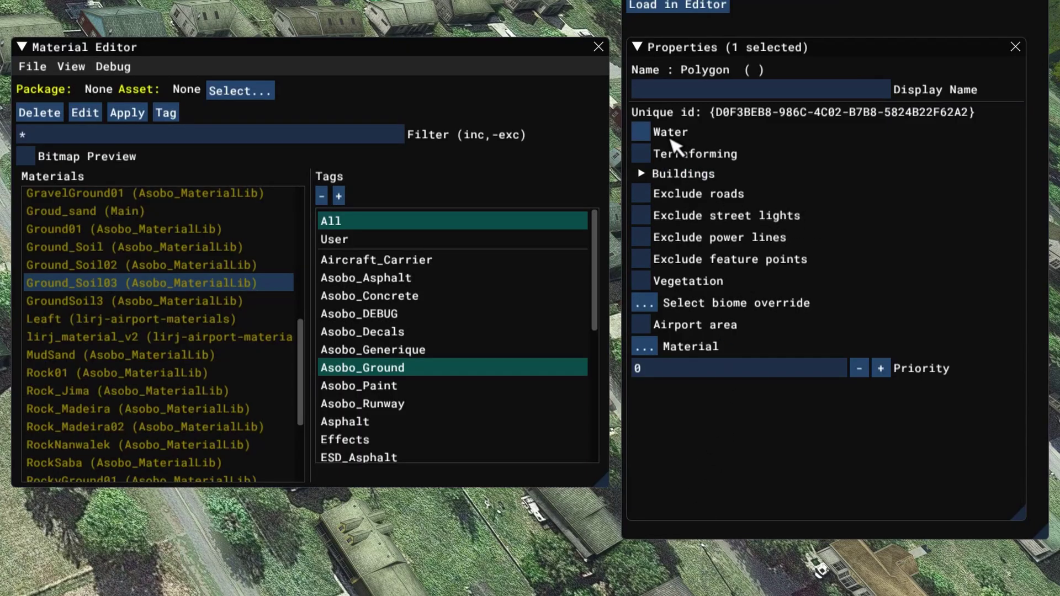
Turn the pond polygon into a water area with the water type POND and check its surface
click(642, 132)
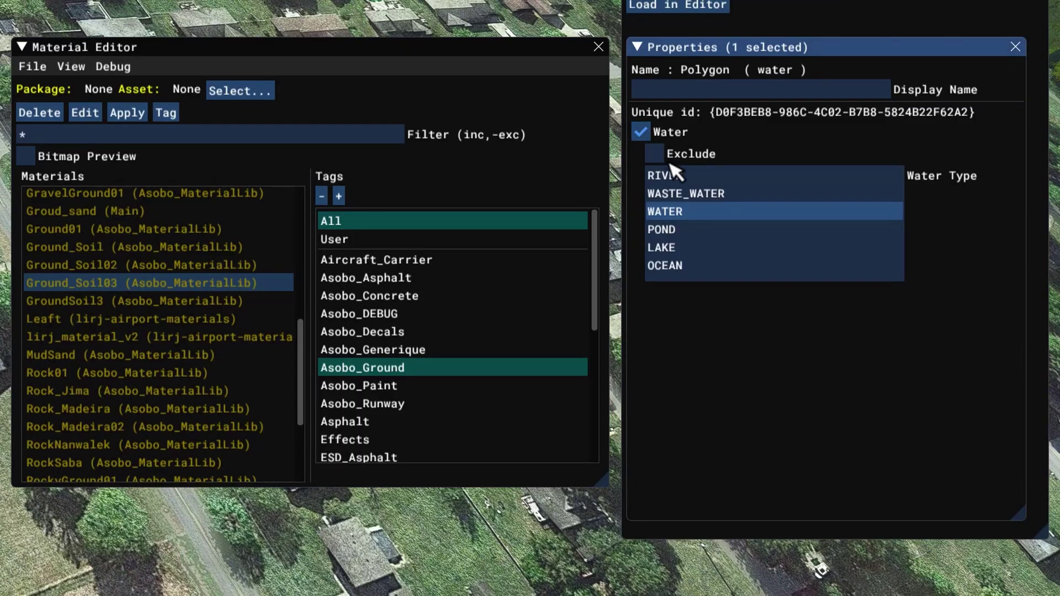
click(700, 227)
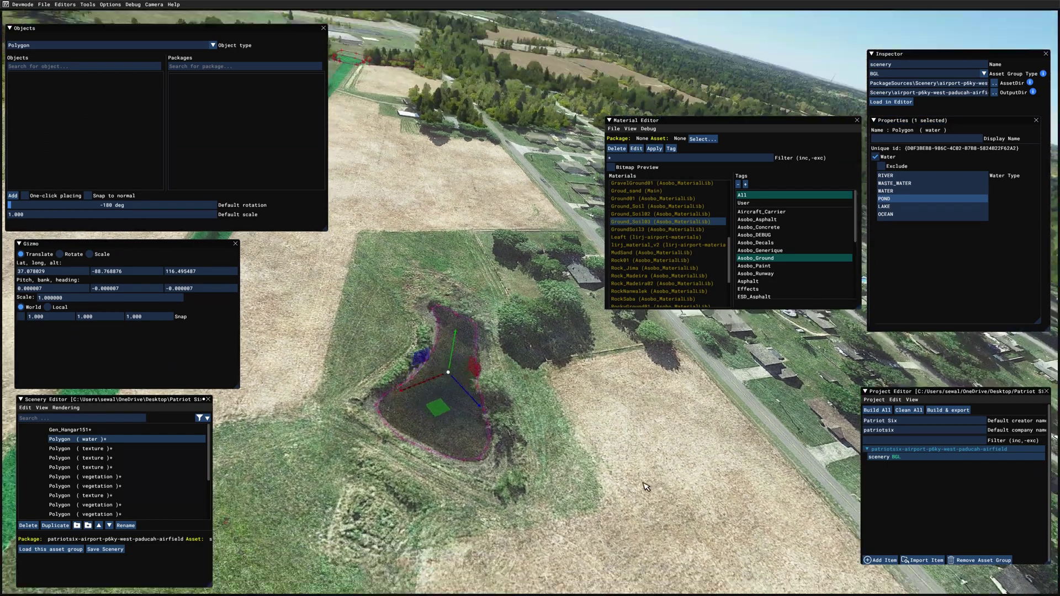
key(f)
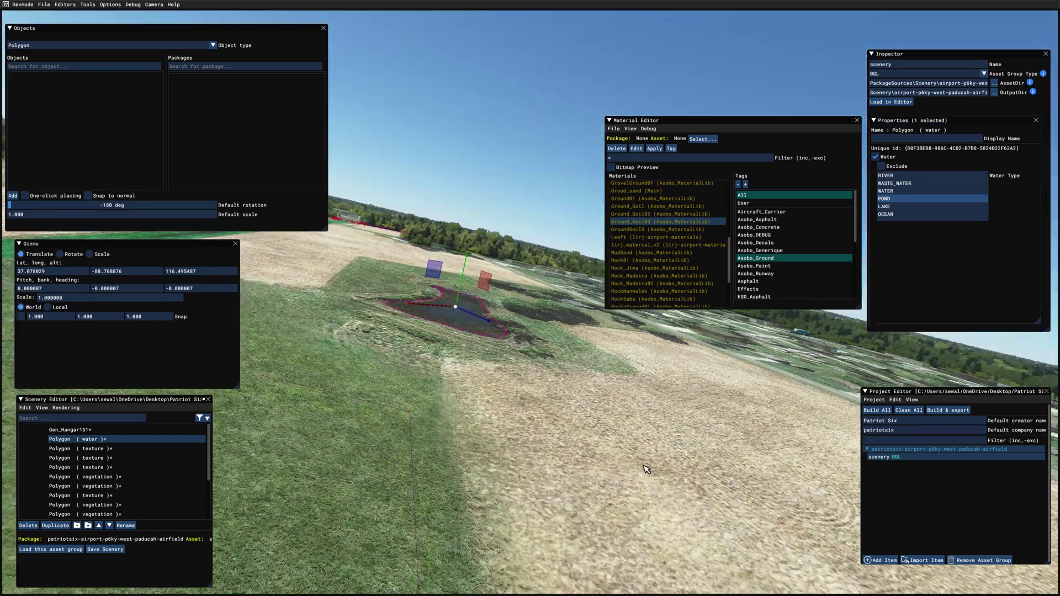
key(w)
key(f)
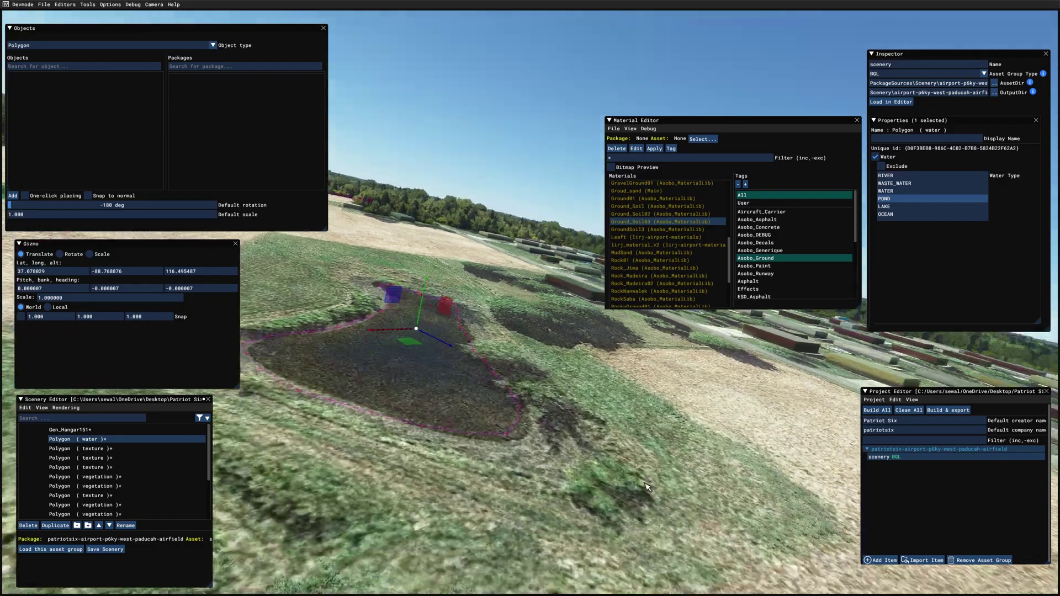
key(r)
right_drag(645, 481, 645, 514)
key(r)
scroll(648, 518, down, 3)
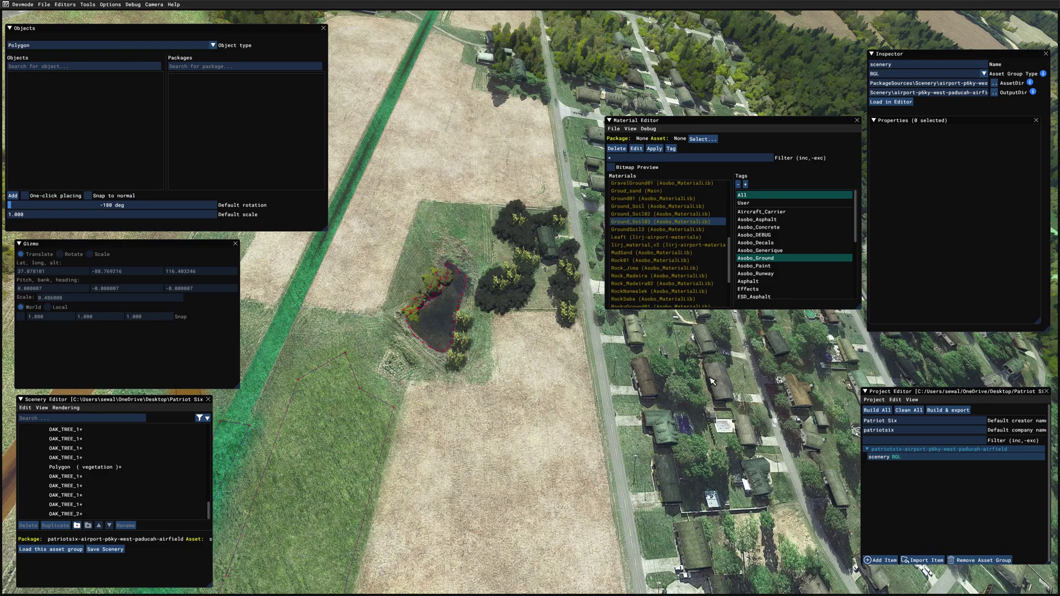
Close the Material Editor and set the object type to VectorPlacement with all packages included
click(857, 120)
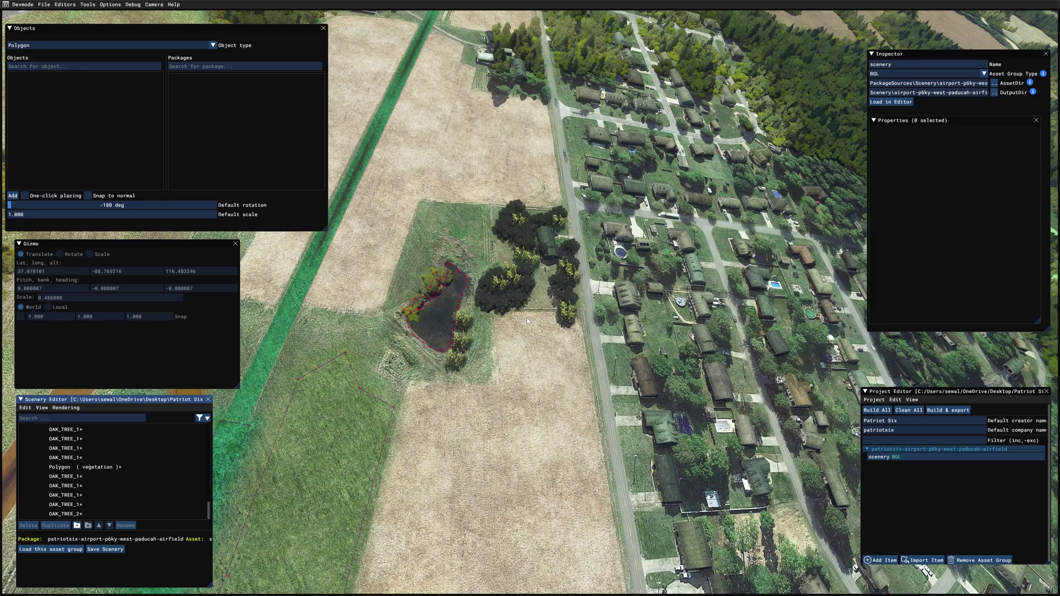
click(515, 368)
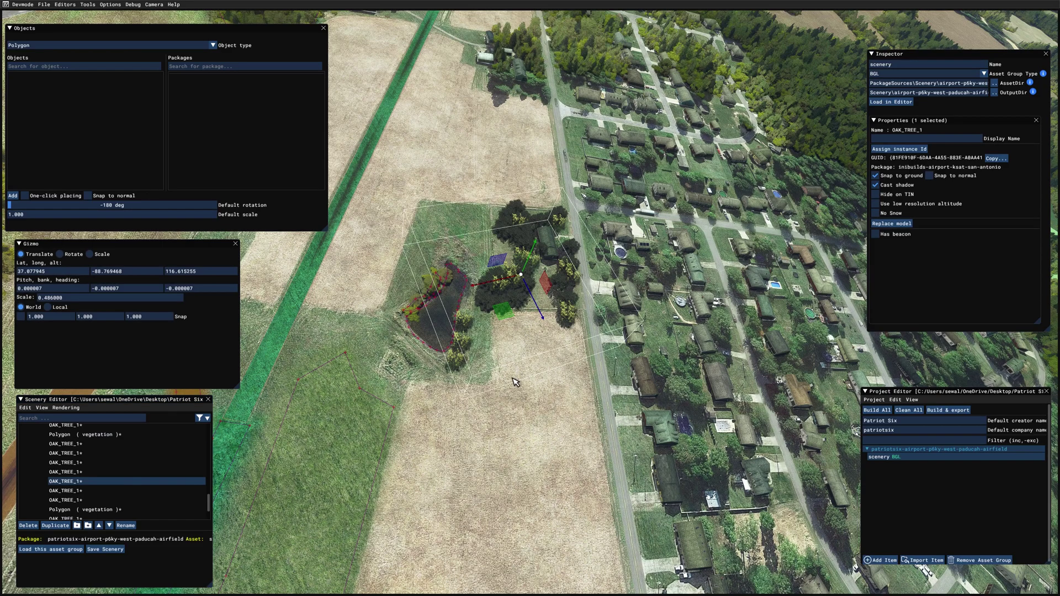
click(495, 458)
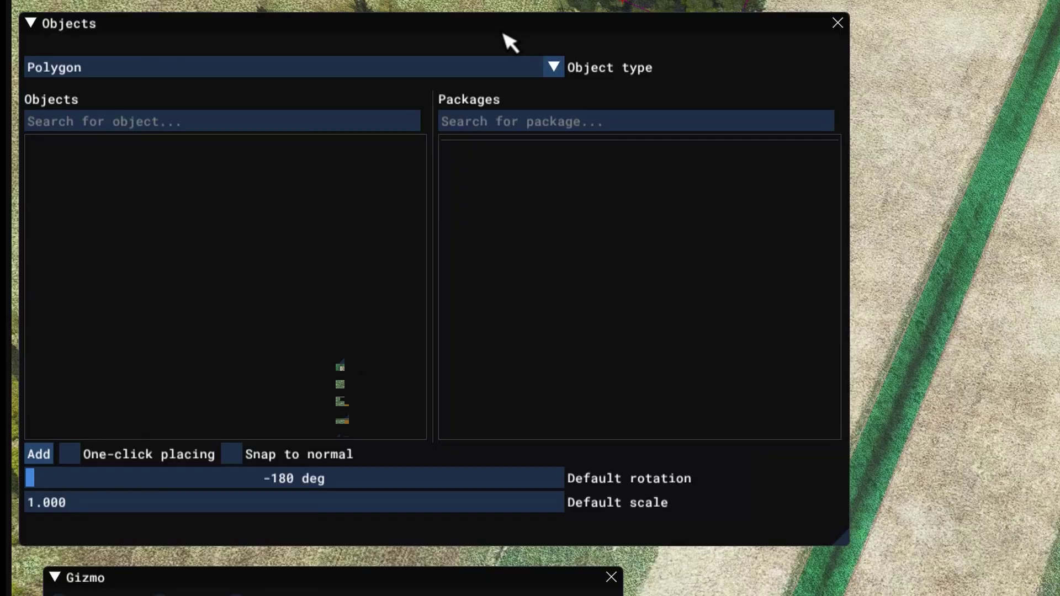
click(192, 30)
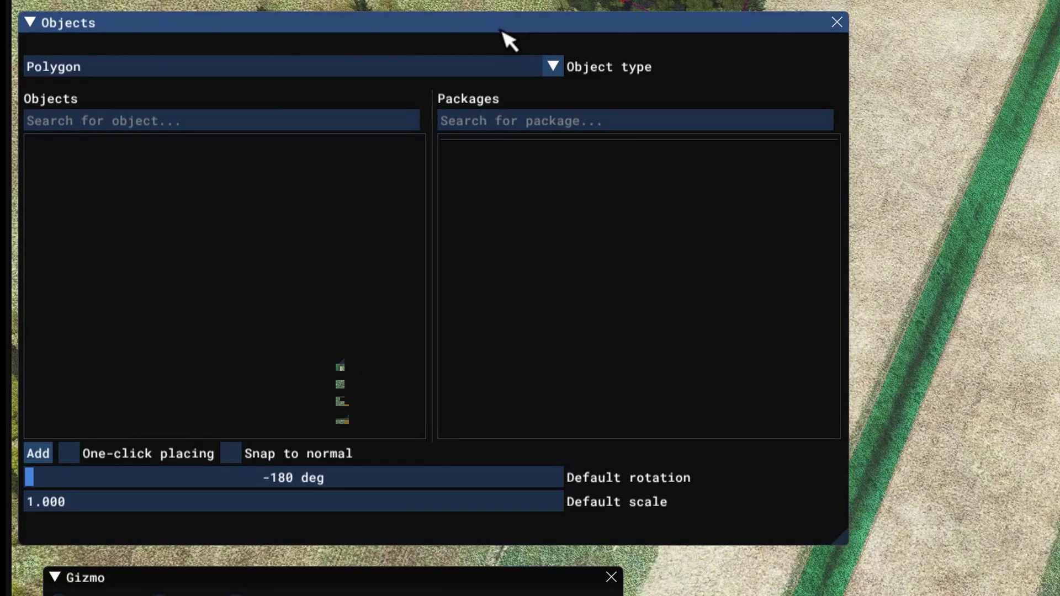
click(553, 66)
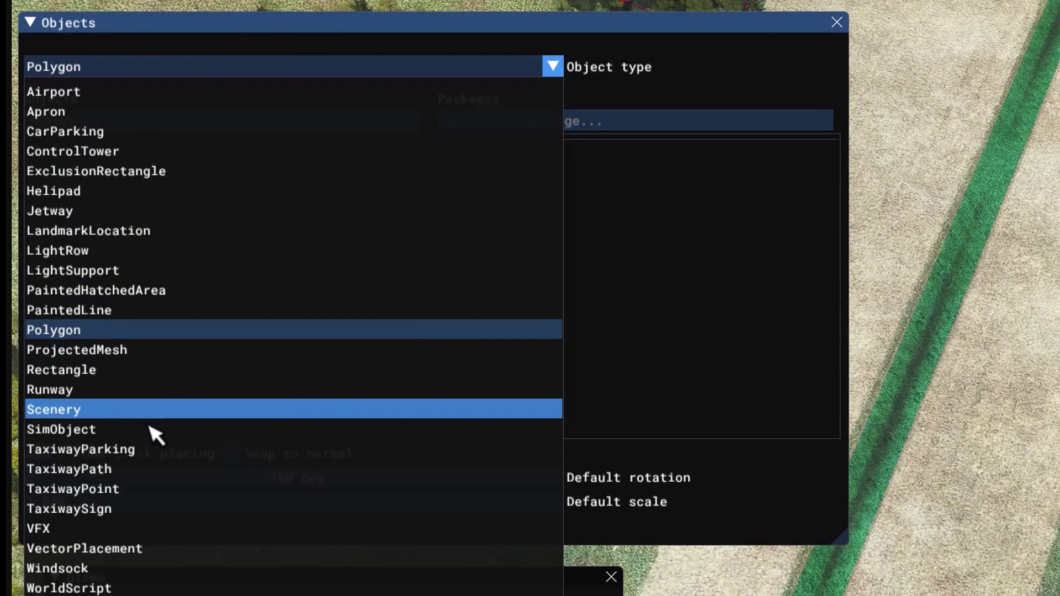
click(173, 549)
click(497, 148)
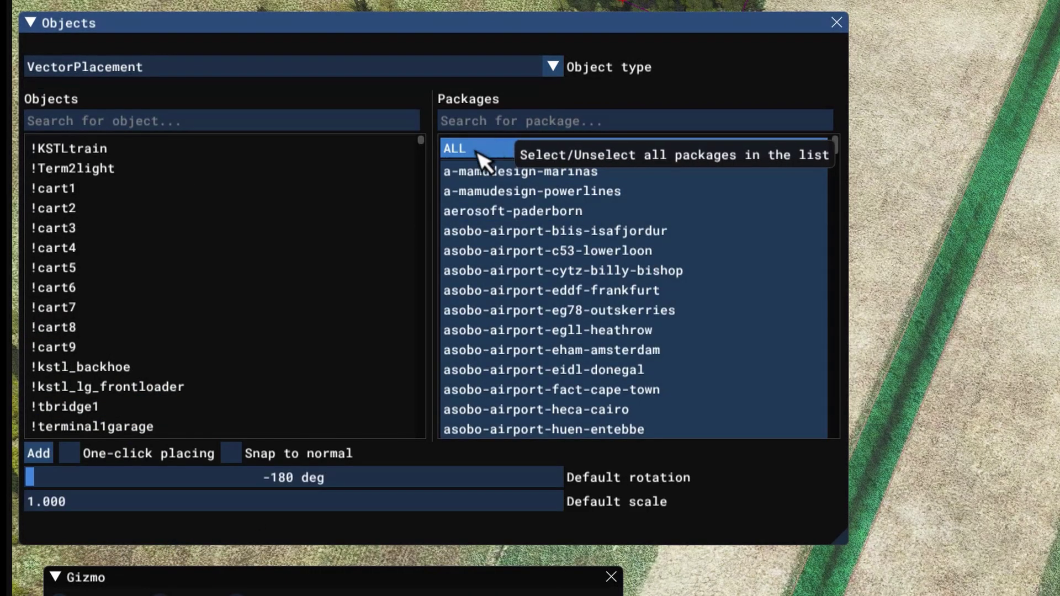
Search the objects for "nzro_farm" and add the first NZRO_FarmWireFence as a vector placement
click(119, 150)
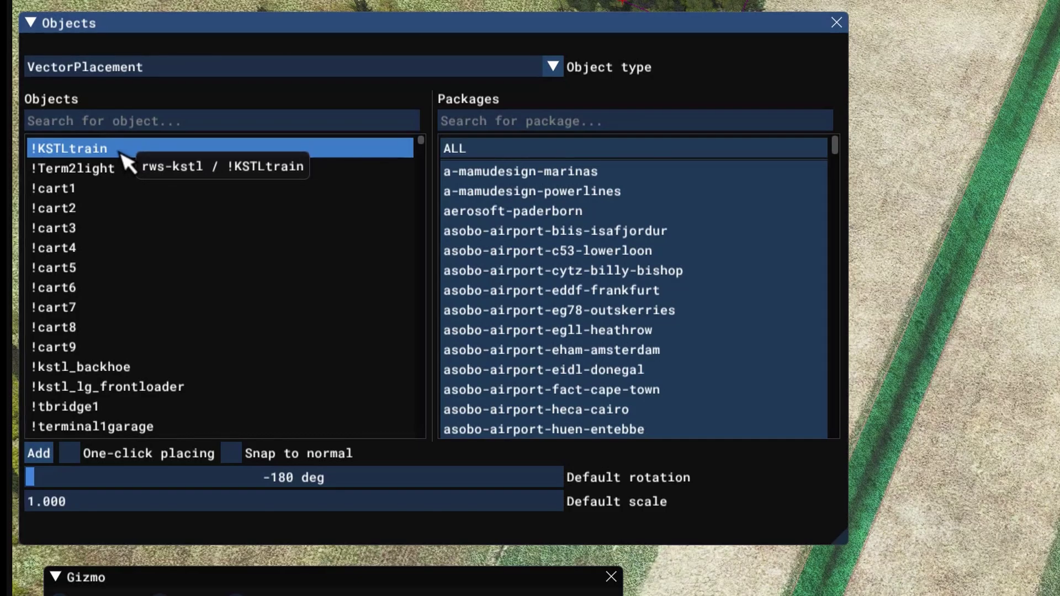
click(99, 118)
text(nzro_farm)
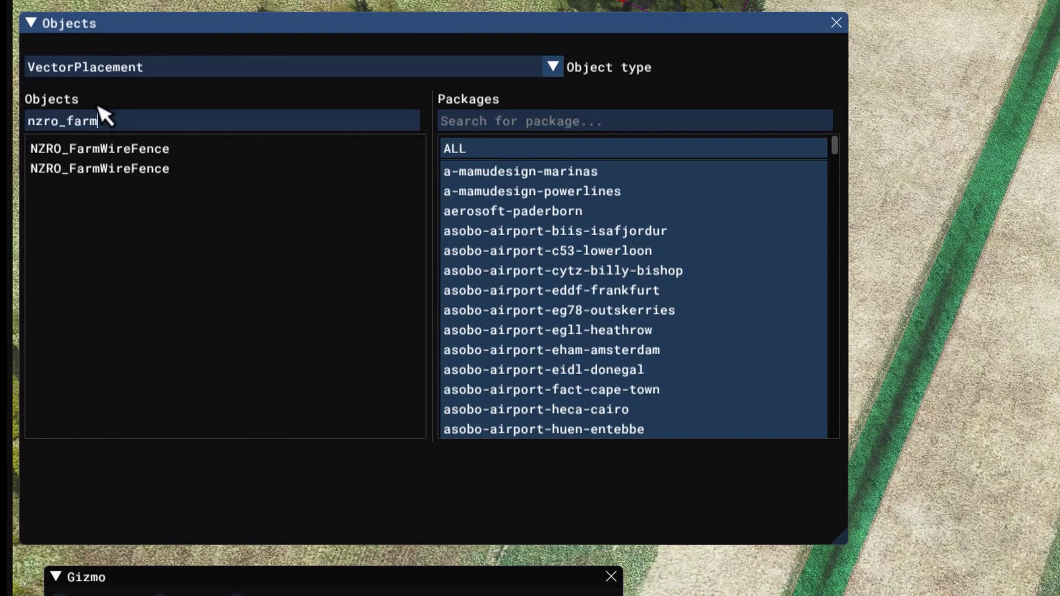
click(125, 155)
click(125, 155)
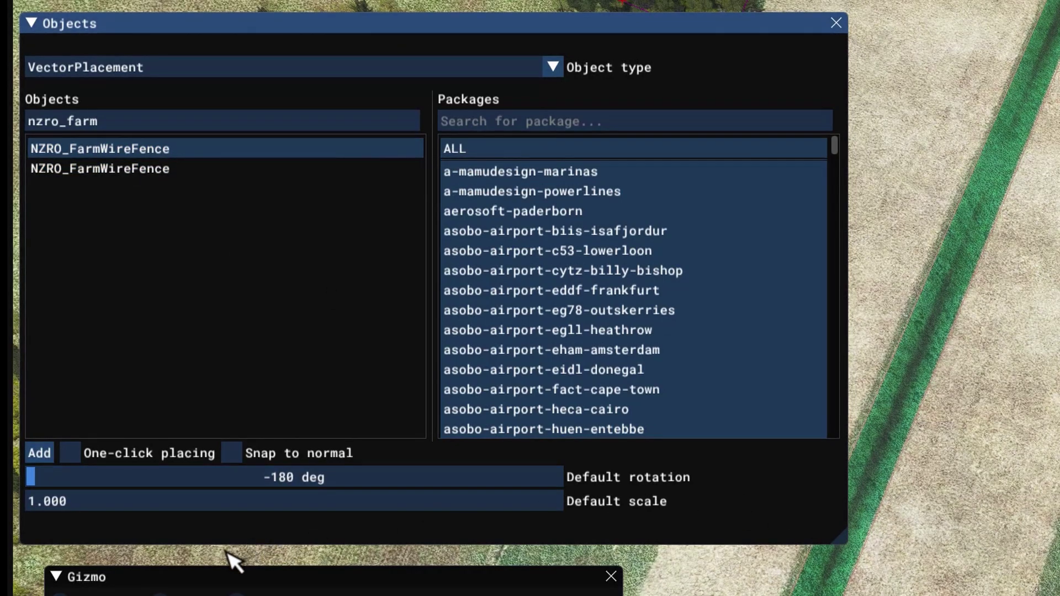
click(46, 451)
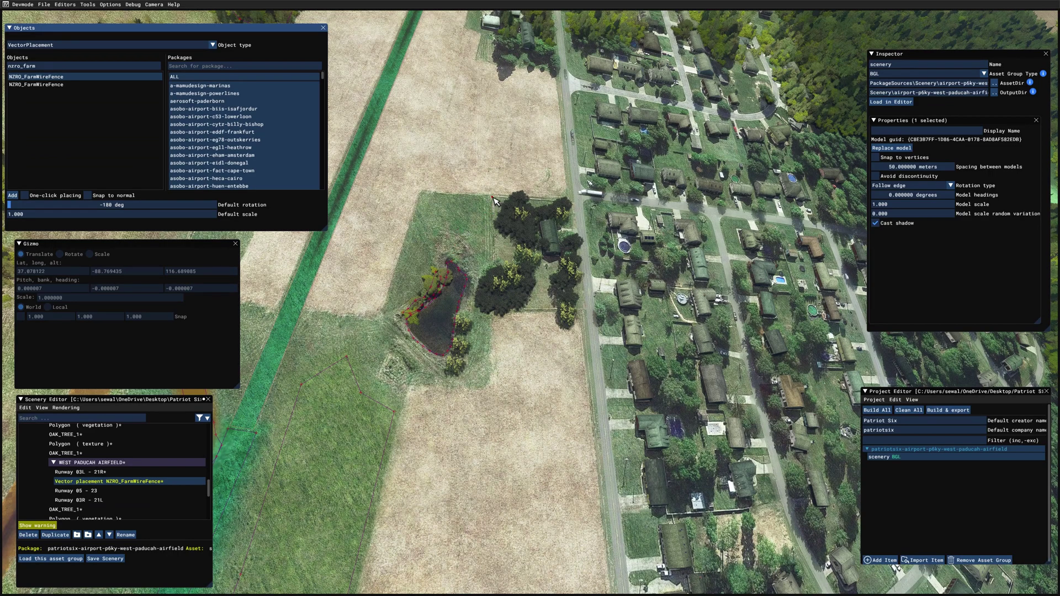
Trace the fence path from the pond plot's northeast corner along its east edge and around its southern edge
click(493, 198)
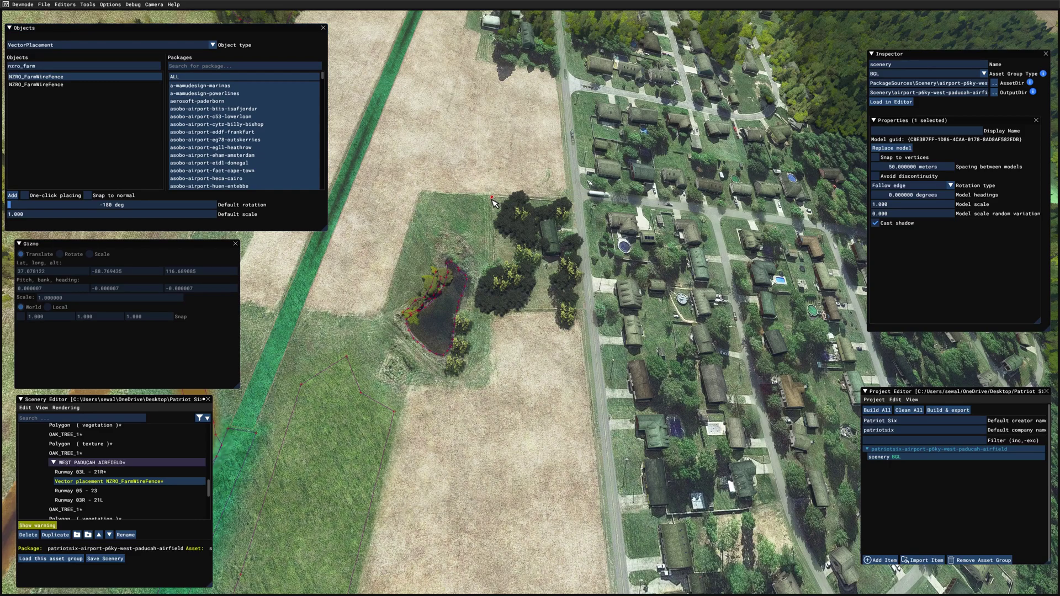
click(491, 362)
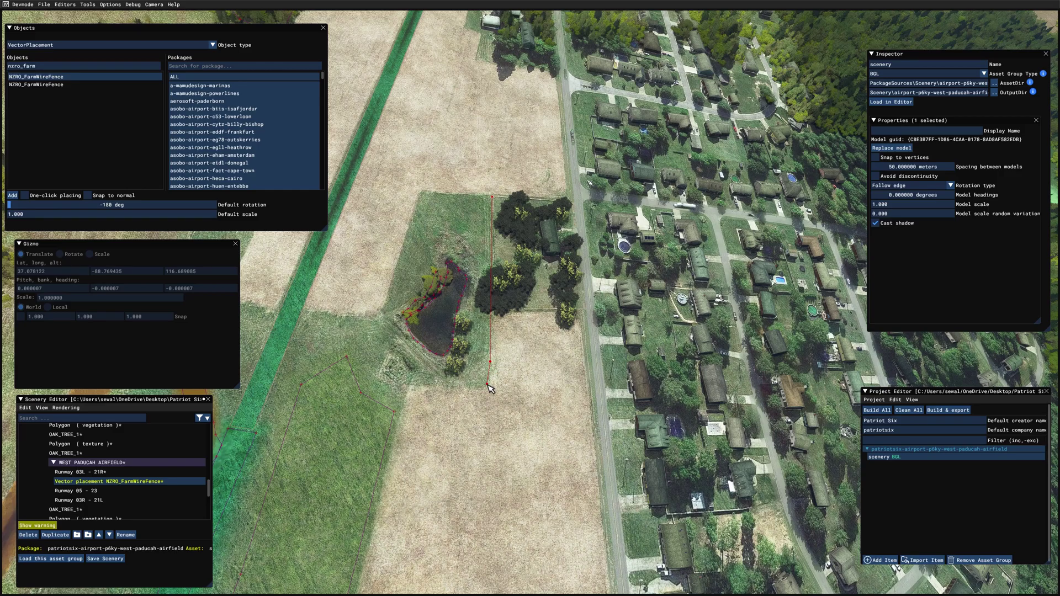
click(487, 383)
click(471, 389)
click(408, 383)
Continue the fence path down the green field's east edge and along its southern edge toward the white hangar
key(s)
key(a)
key(d)
click(494, 386)
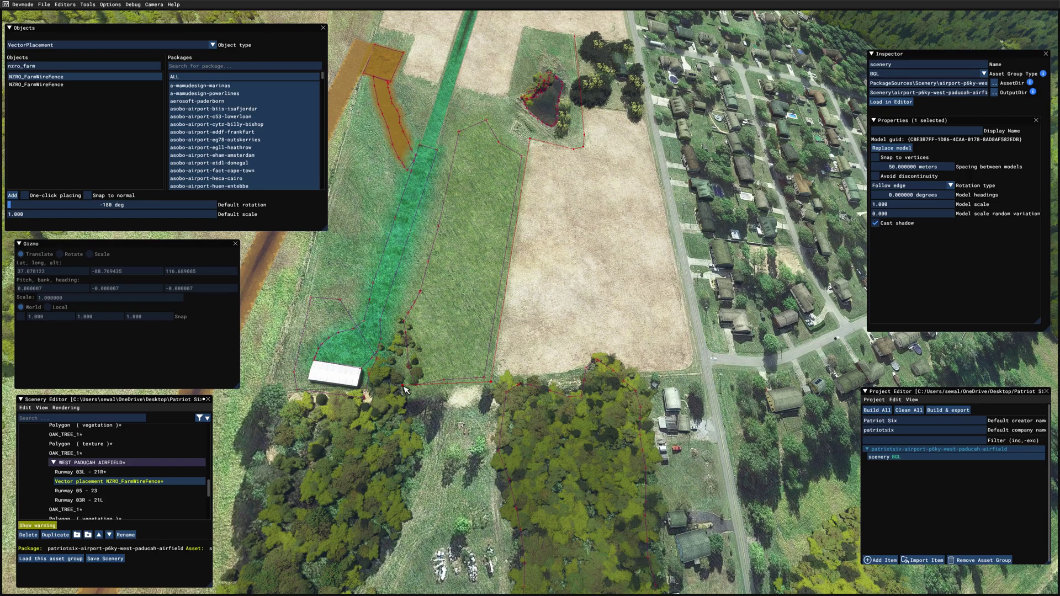
click(408, 385)
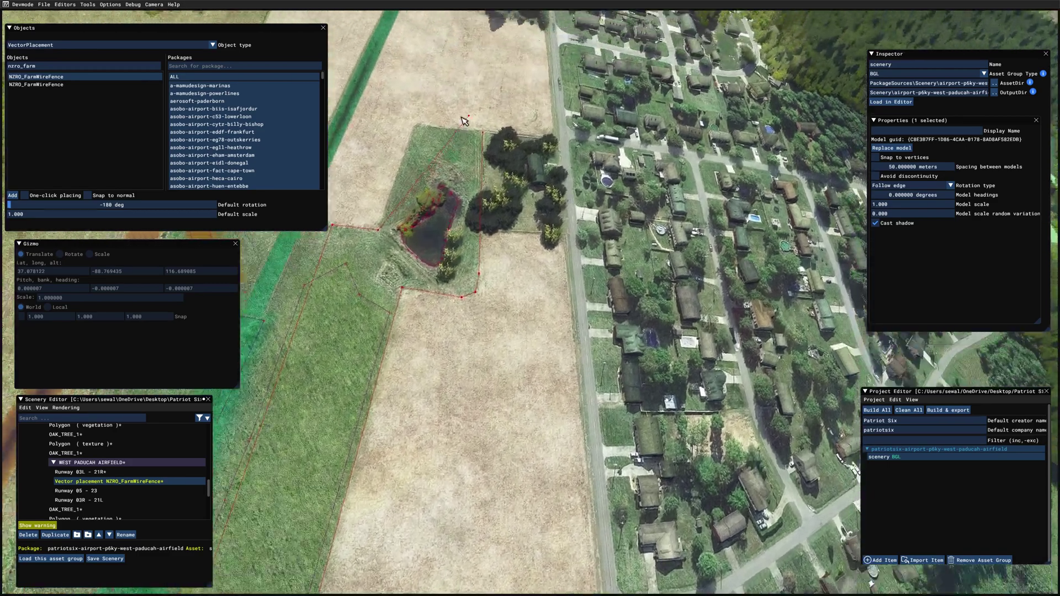
Bring the fence path around the pond plot's northwest corner and close it at the starting corner
key(w)
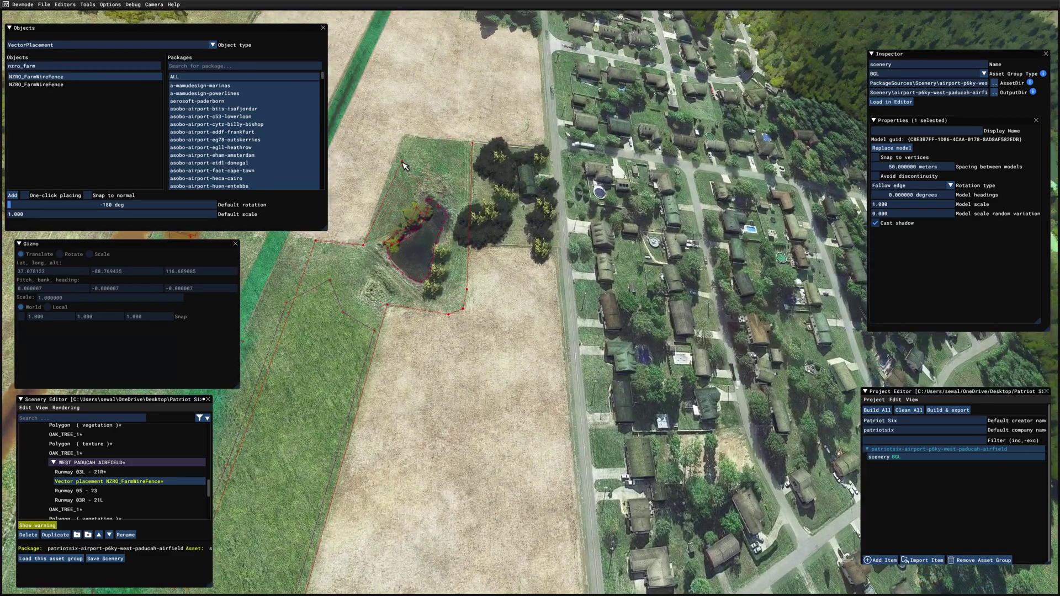
key(d)
key(a)
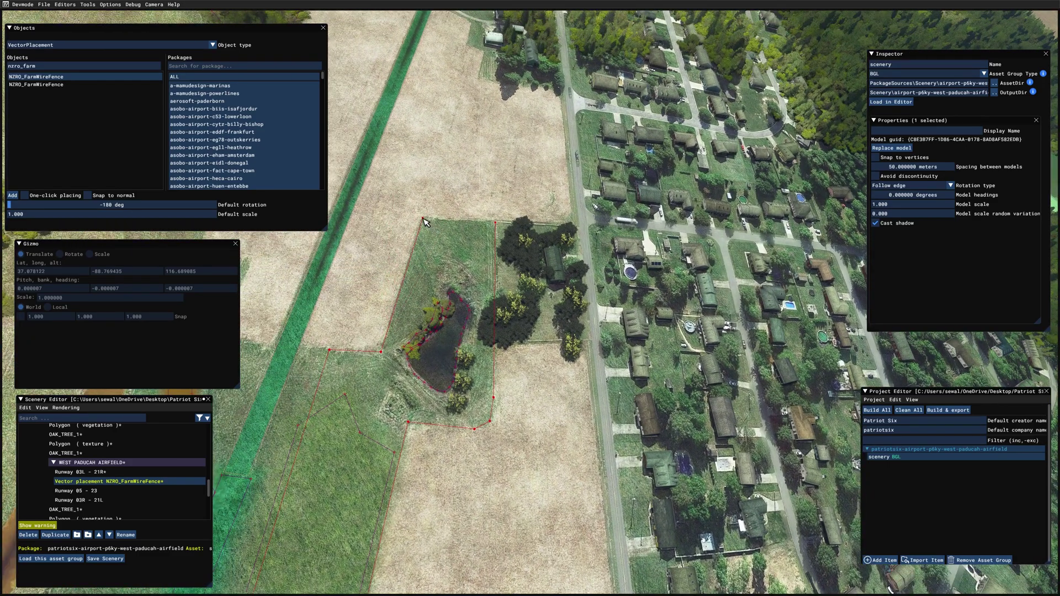
click(420, 218)
click(494, 223)
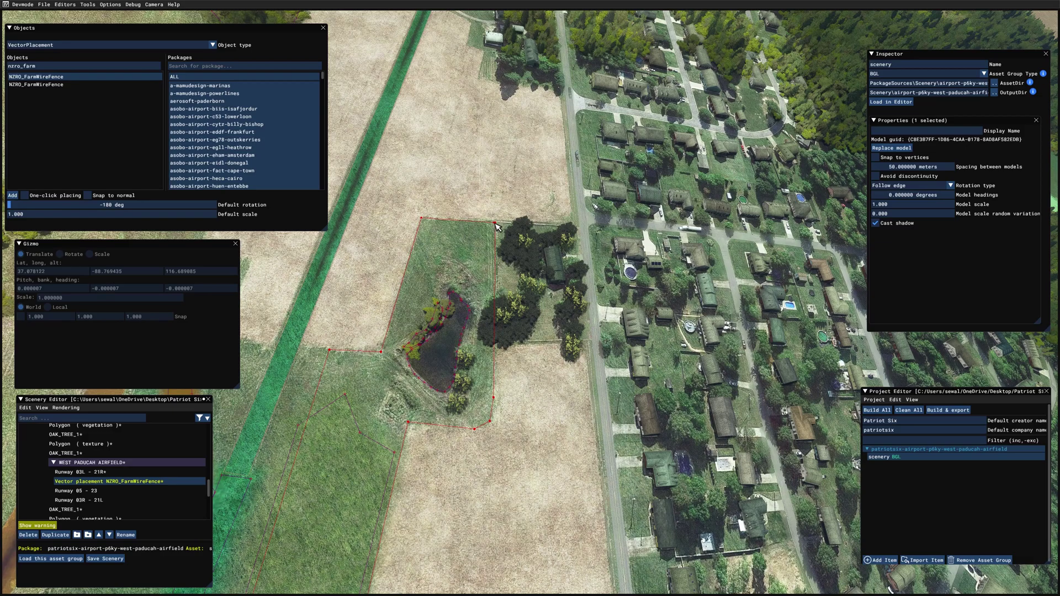
click(496, 223)
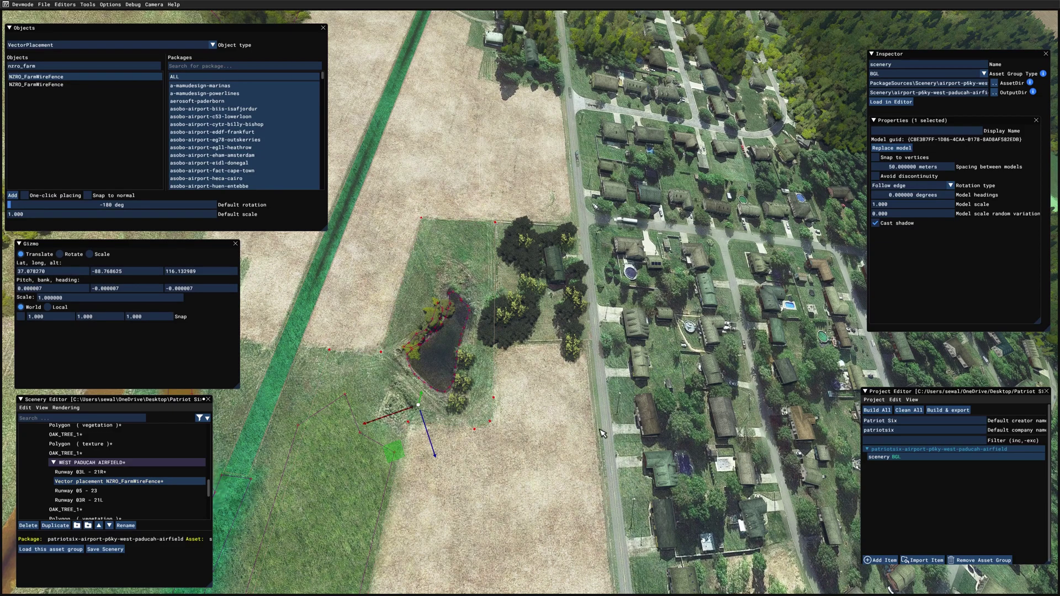
Inspect the fence along the field edge, set its spacing between models to 6 meters and enable Avoid discontinuity
key(s)
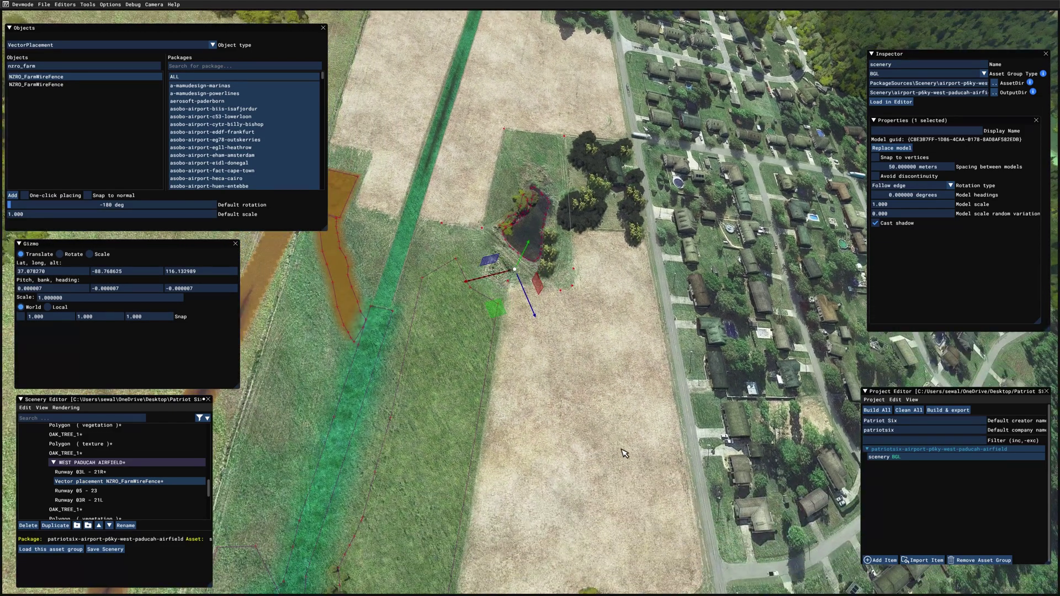
right_drag(622, 451, 535, 425)
key(w)
key(a)
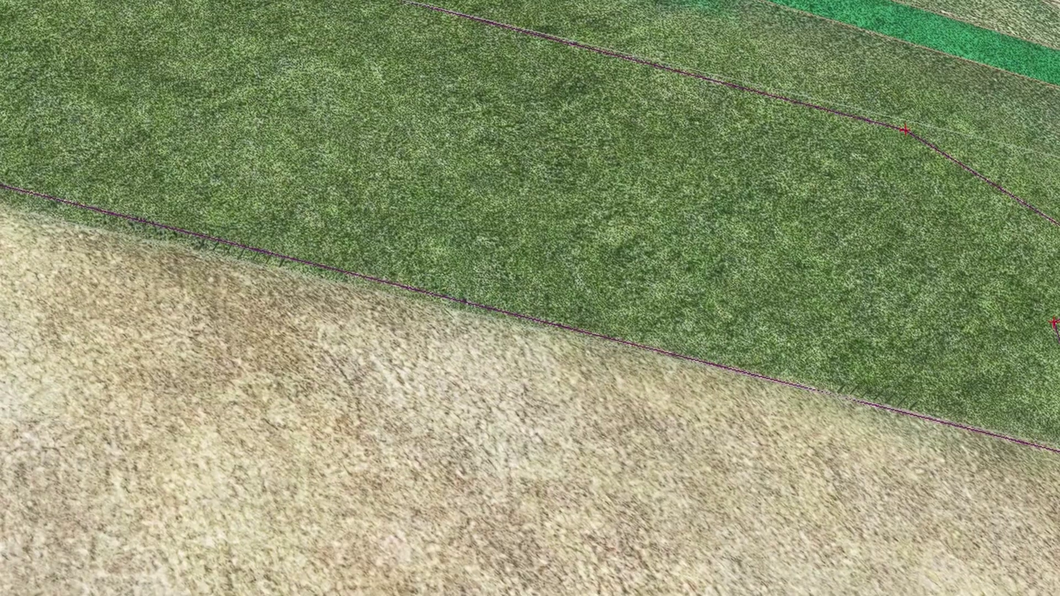
key(w)
key(w)
key(d)
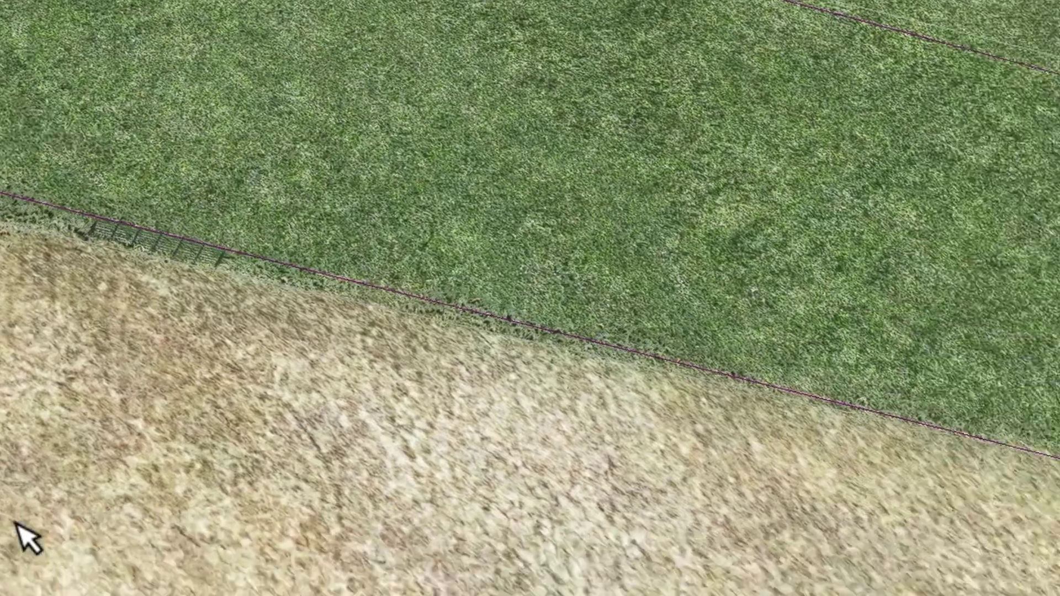
key(w)
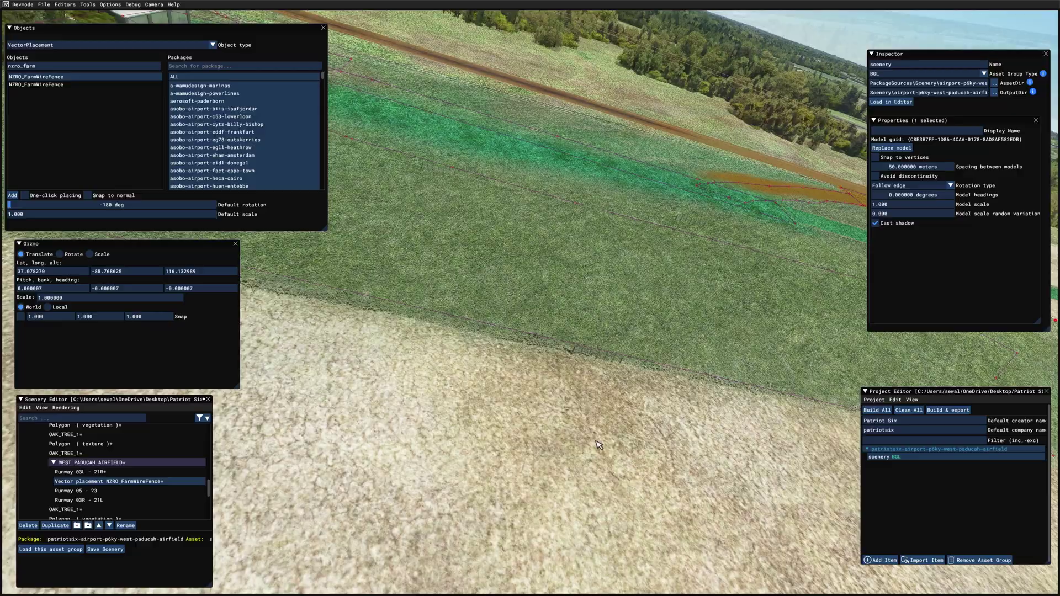
right_drag(544, 439, 594, 440)
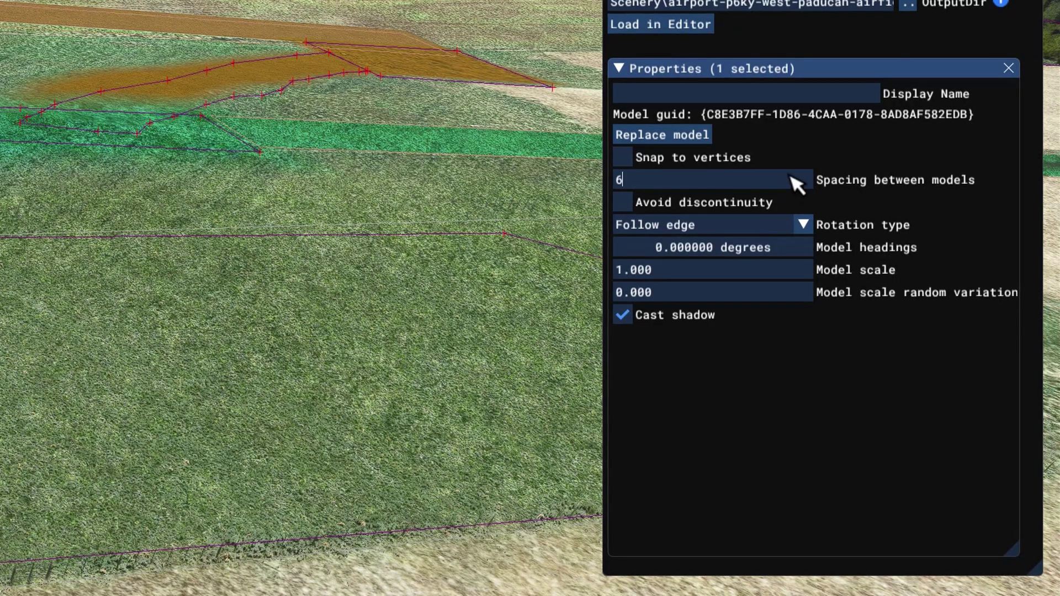
key(Return)
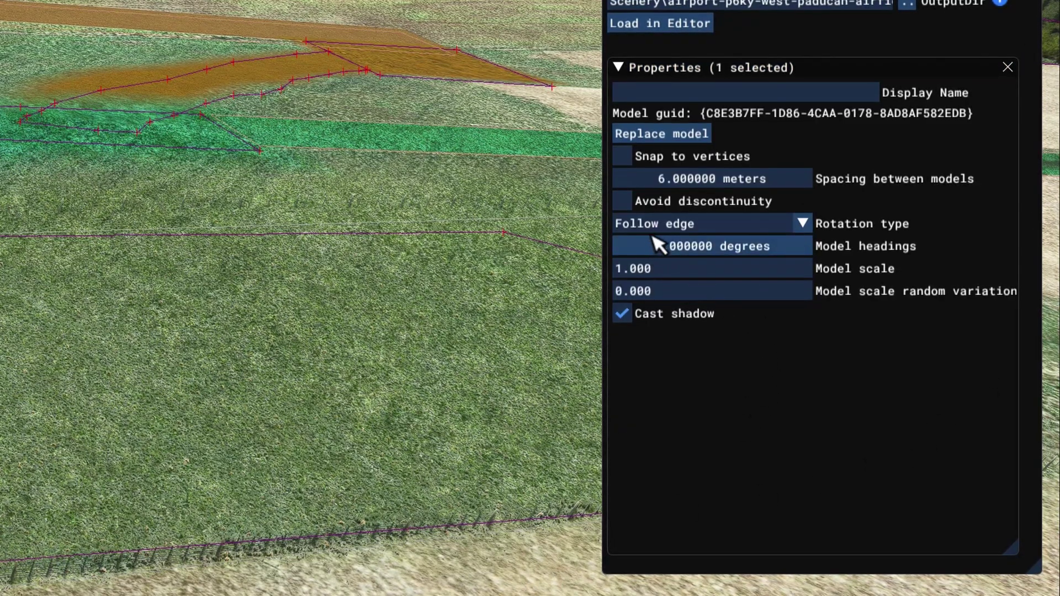
click(622, 200)
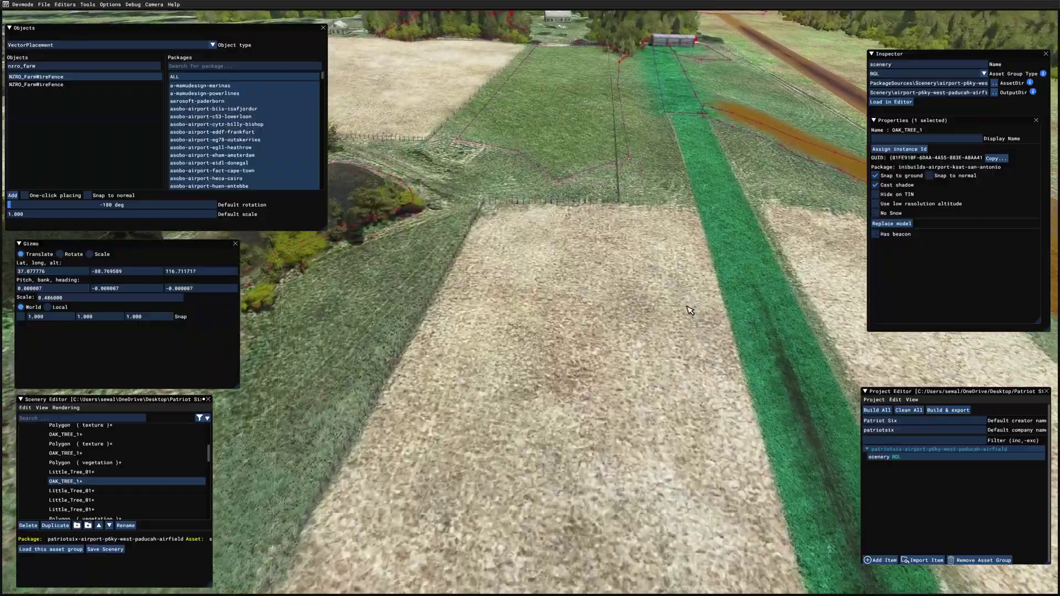
key(w)
key(d)
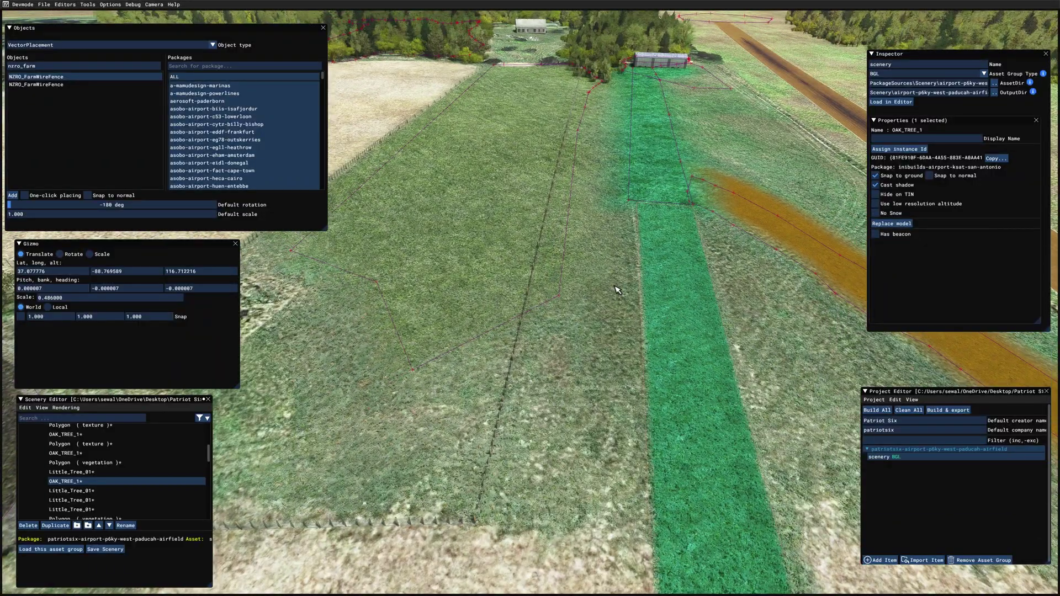
Check the finished farm wire fence along the green field and save the scenery
key(w)
key(a)
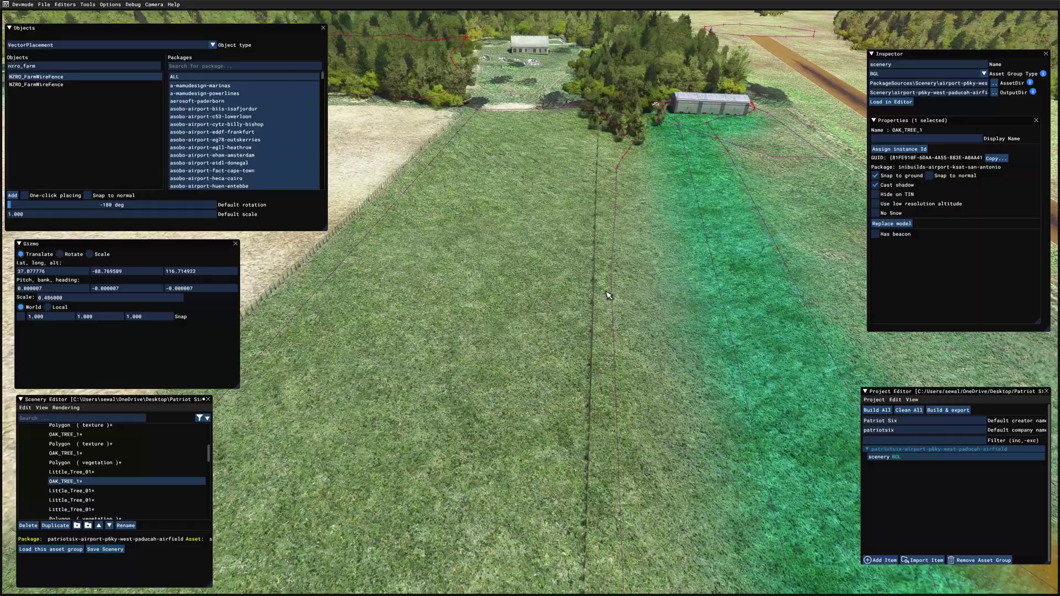
right_drag(473, 353, 649, 399)
key(s)
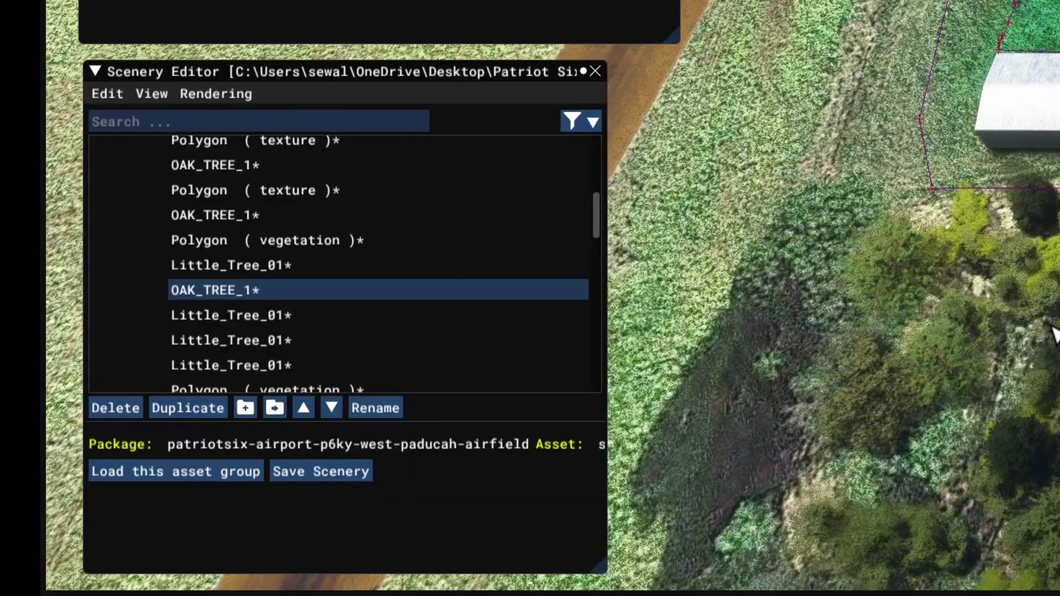
click(349, 477)
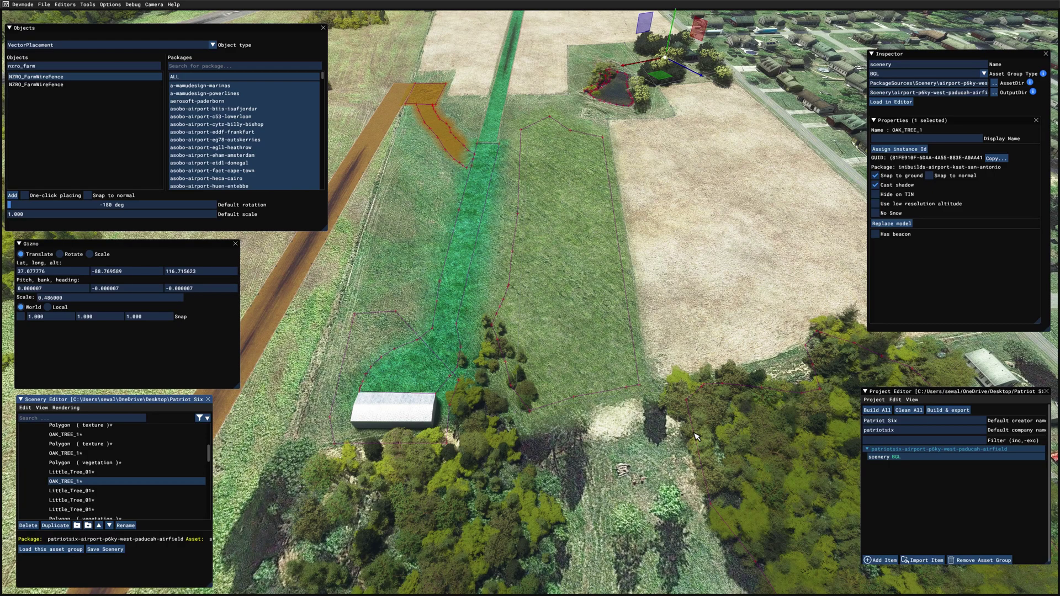
Switch the object type to Scenery with all packages included and search the objects for "COW"
key(w)
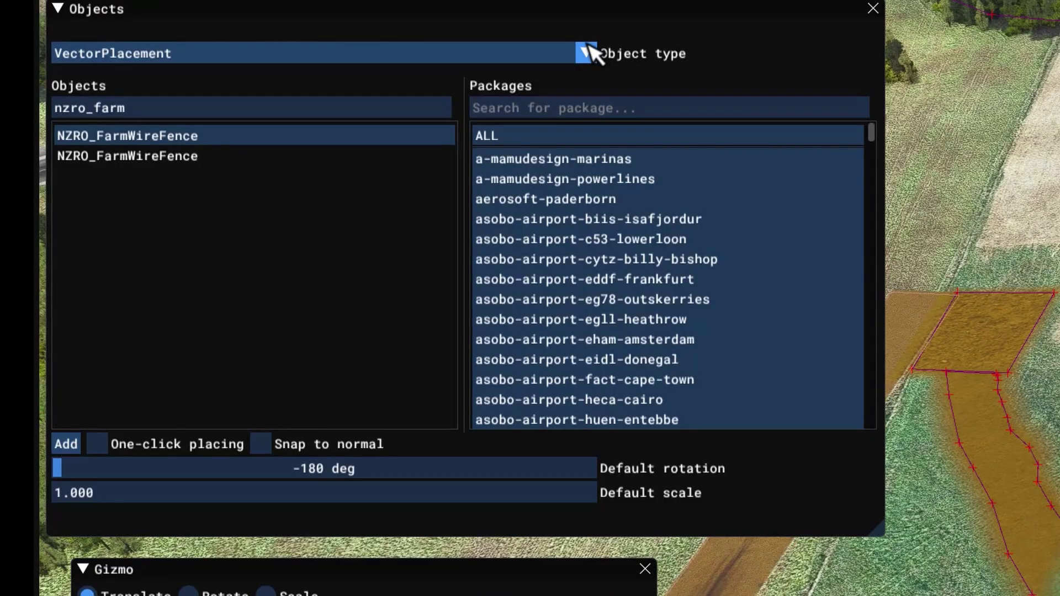
click(587, 47)
click(589, 48)
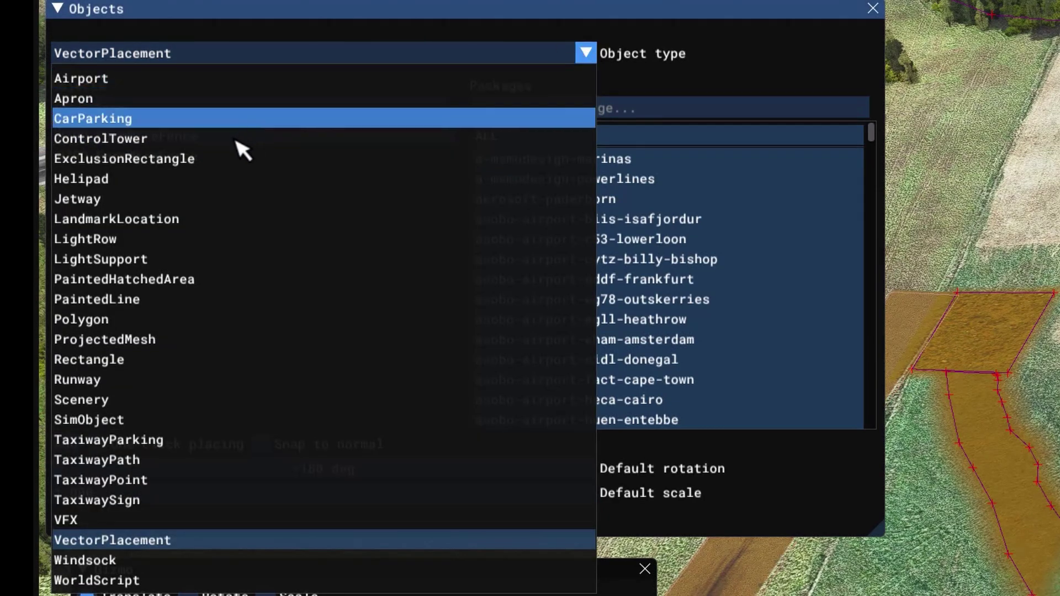
click(172, 399)
click(513, 138)
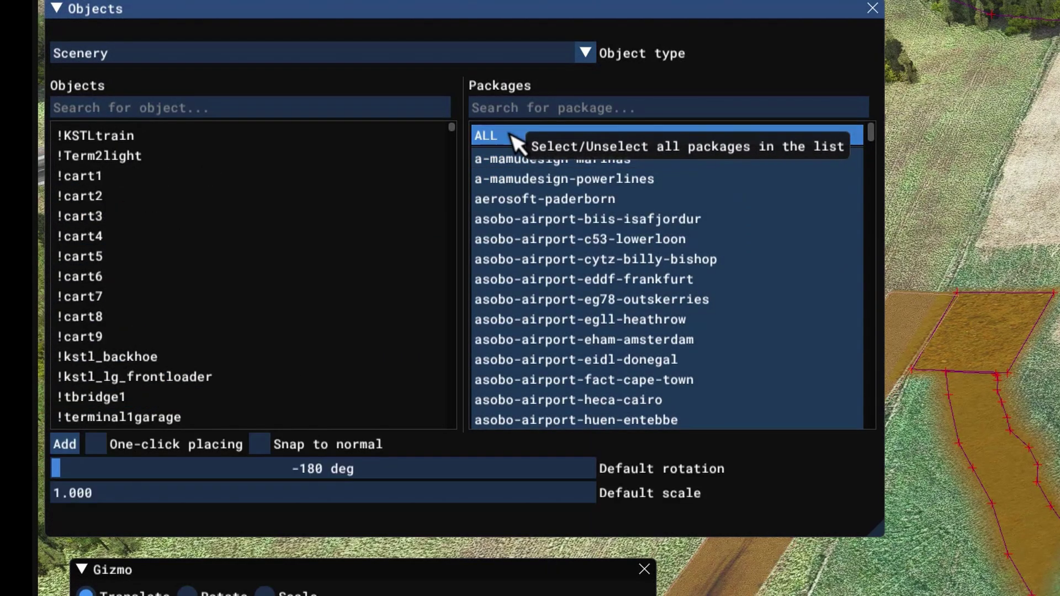
click(156, 114)
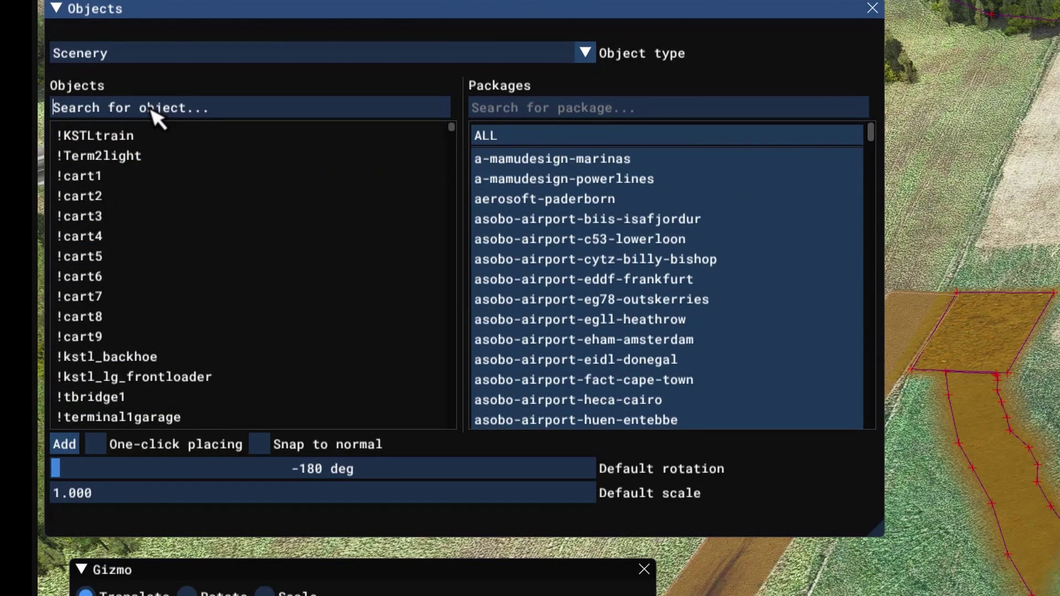
text(cow)
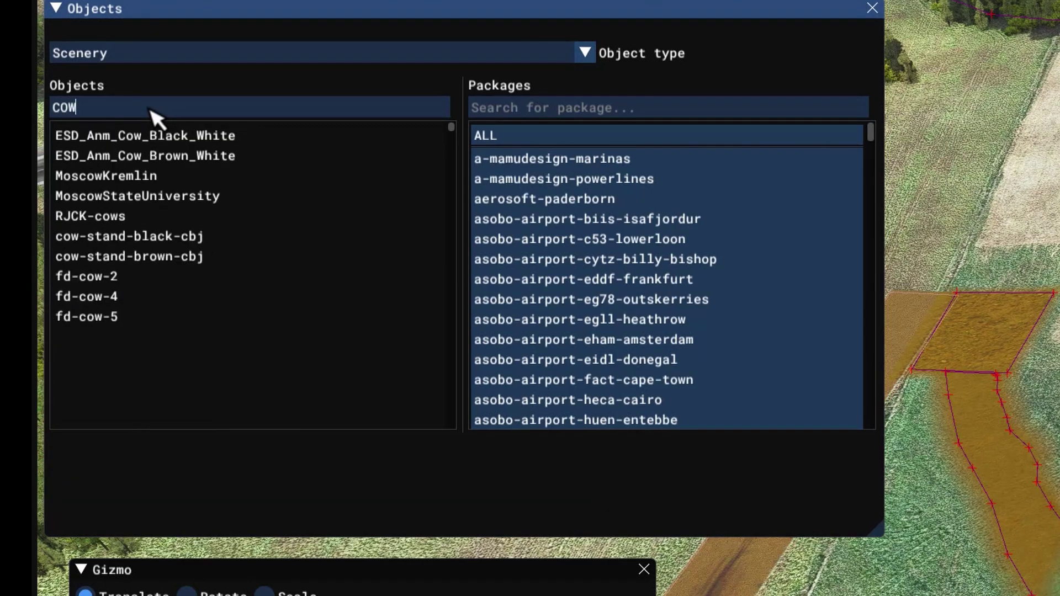
Restrict the cow models to the daves3danimals package and choose fd-cow-2 for the green field
scroll(597, 232, down, 8)
click(597, 221)
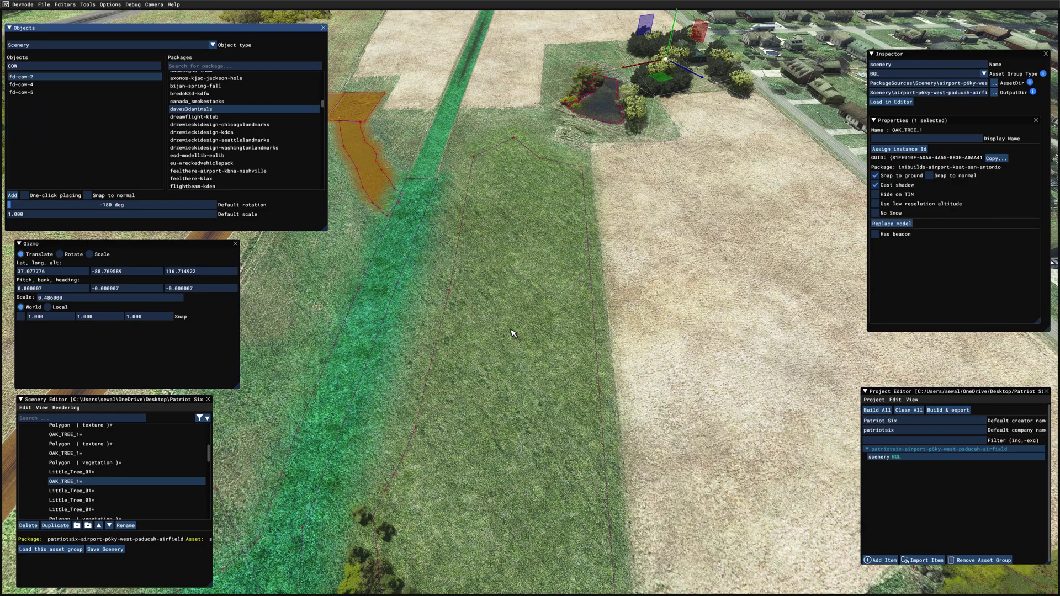
middle_drag(513, 333, 518, 341)
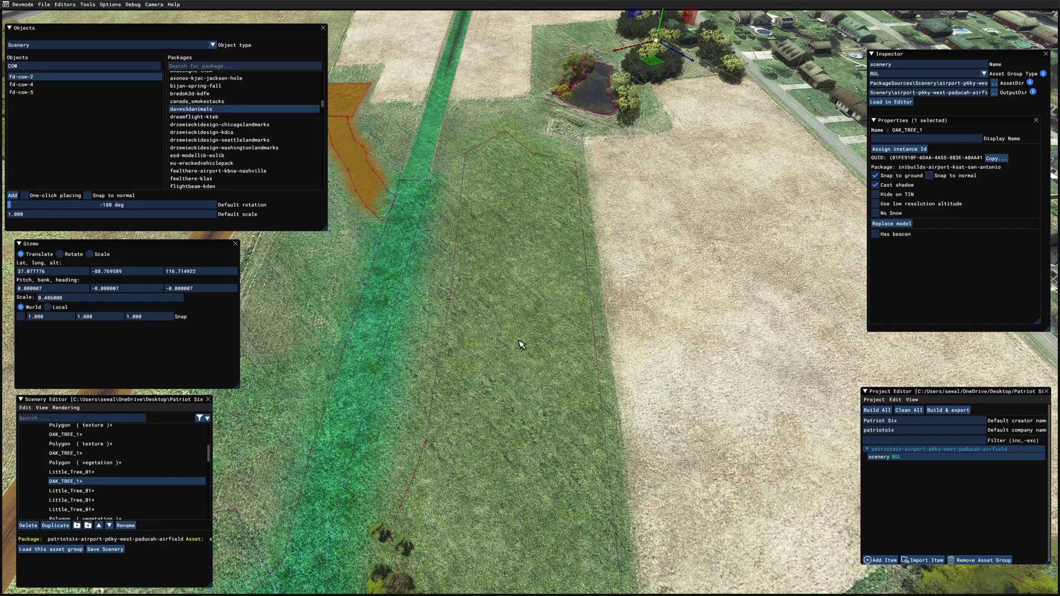